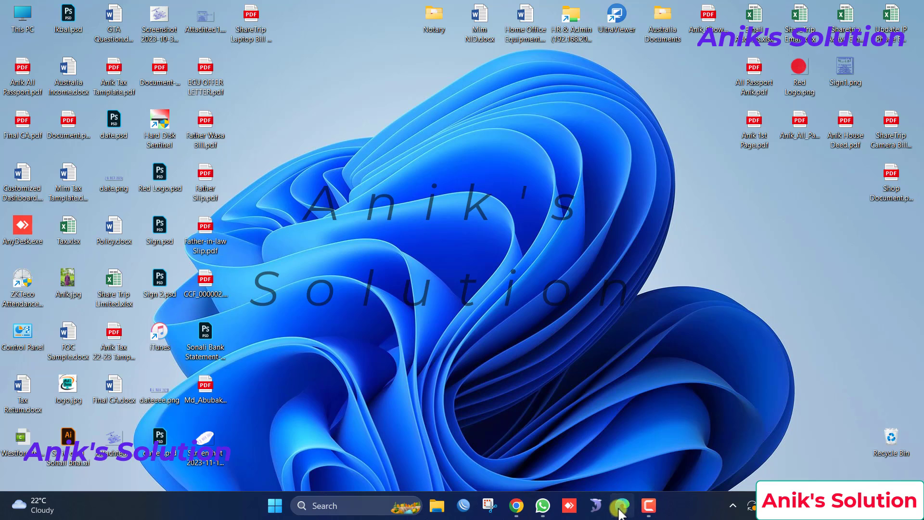
# Search Bing in Edge for 'gstuit to outlook'
pyautogui.click(620, 512)
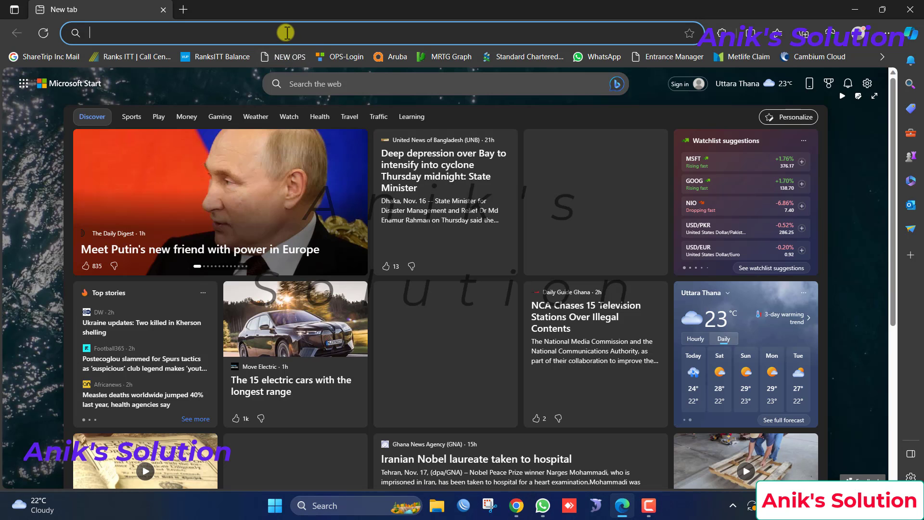
pyautogui.click(285, 32)
pyautogui.write('gs')
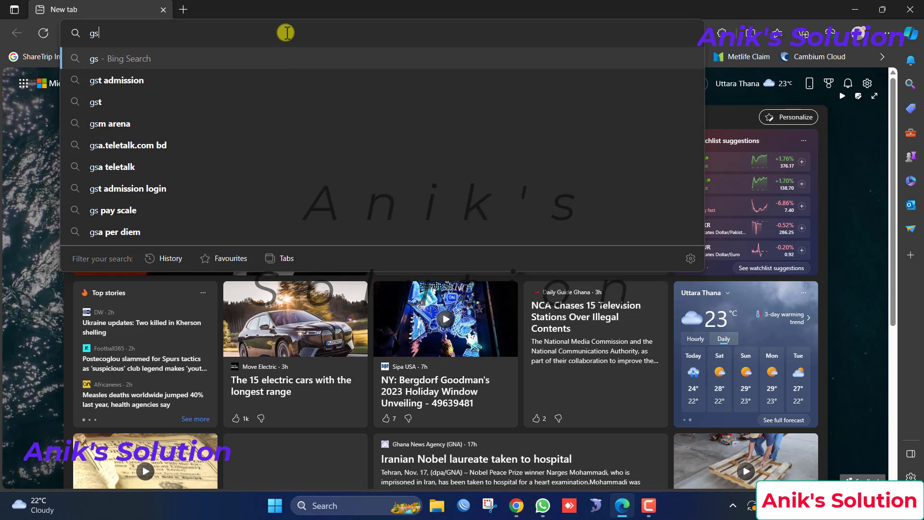
pyautogui.write('tuit to')
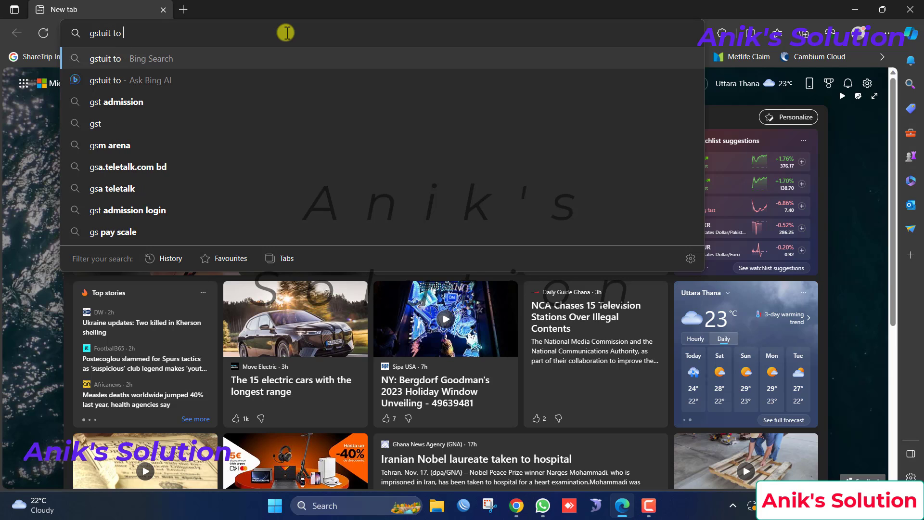
pyautogui.write(' outlook')
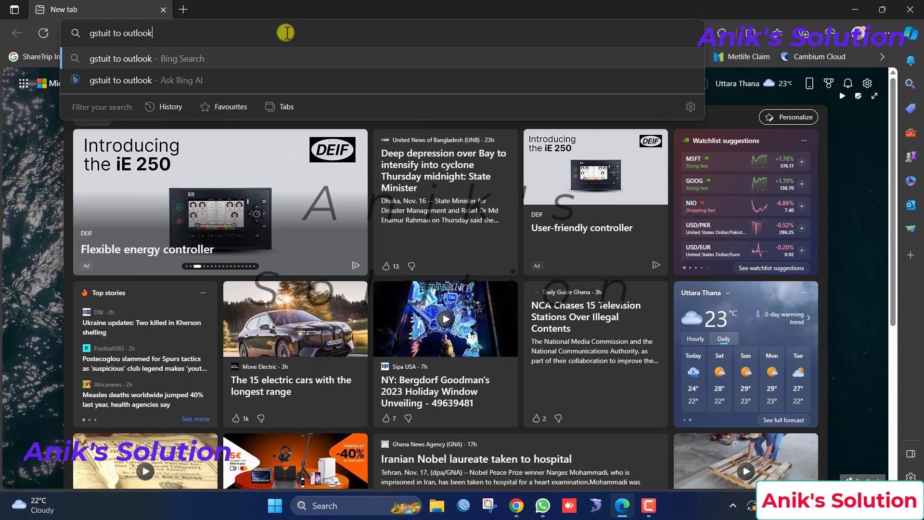
pyautogui.press('Return')
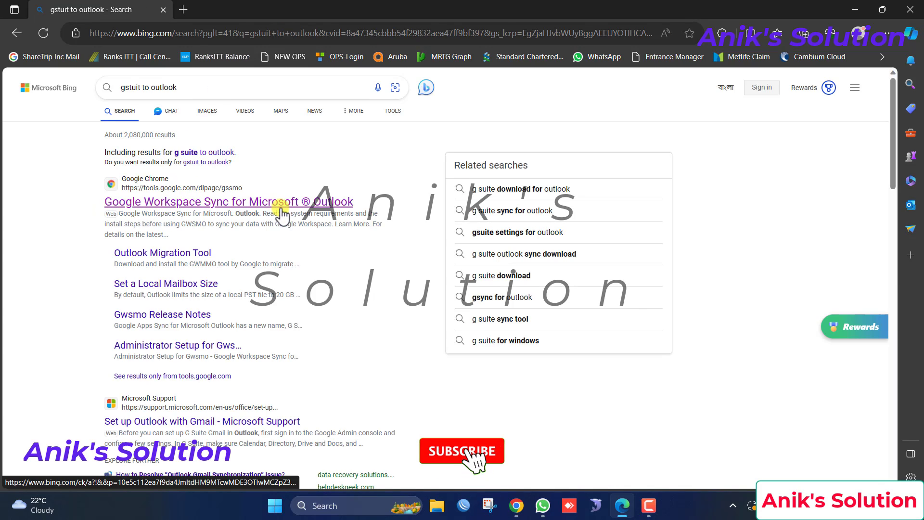
# Open the Google Workspace Sync for Microsoft Outlook page and download the GWSMO .exe installer
pyautogui.click(332, 202)
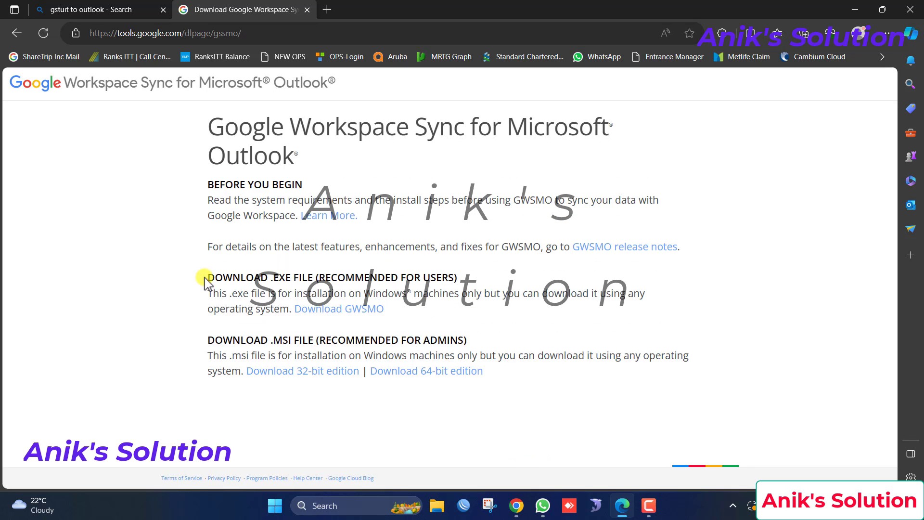
pyautogui.moveTo(217, 278); pyautogui.dragTo(468, 270)
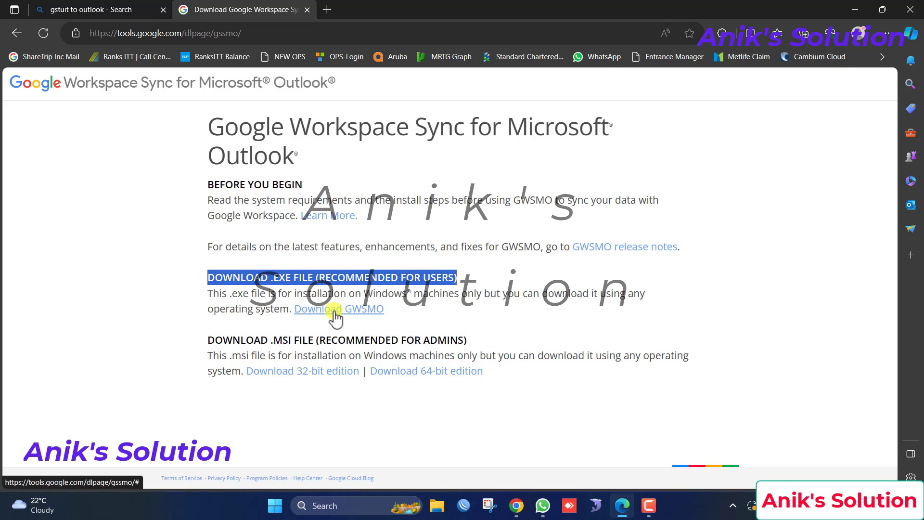
pyautogui.click(352, 313)
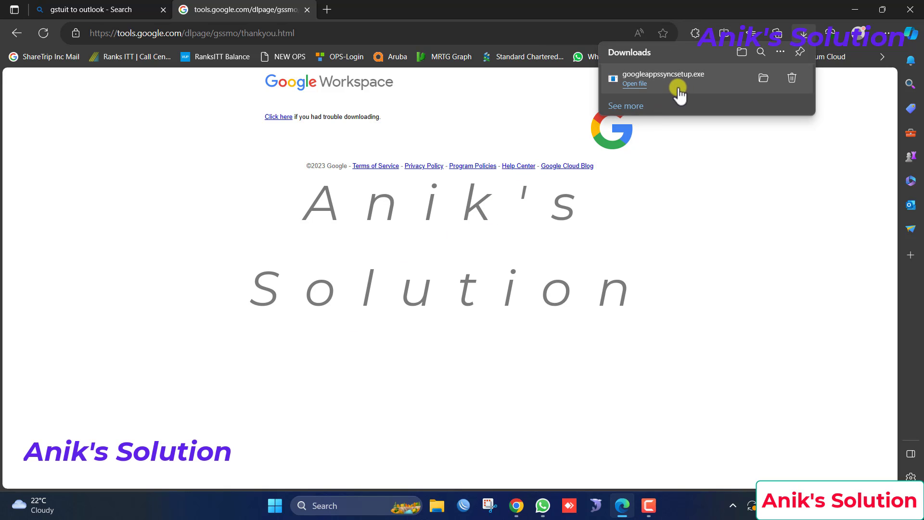
# Run googleappssyncsetup.exe from Edge's downloads and minimize Edge while it installs
pyautogui.click(679, 89)
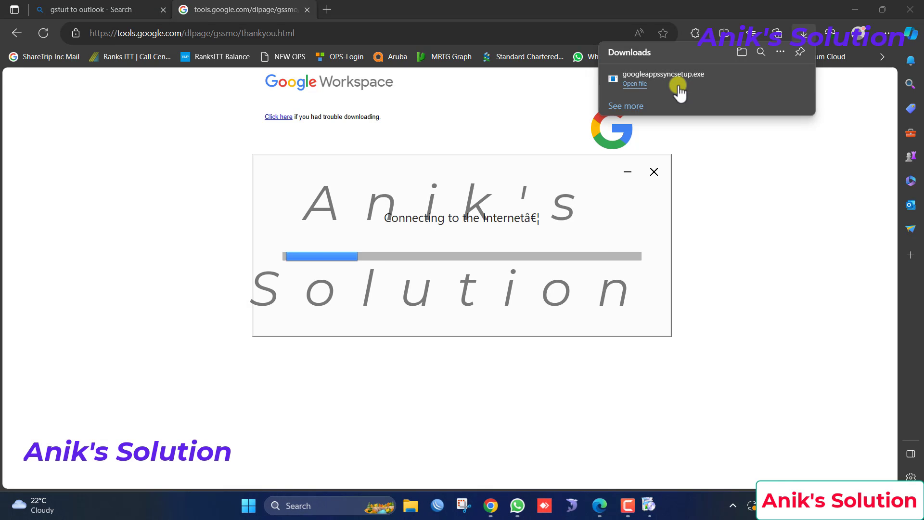
pyautogui.click(855, 9)
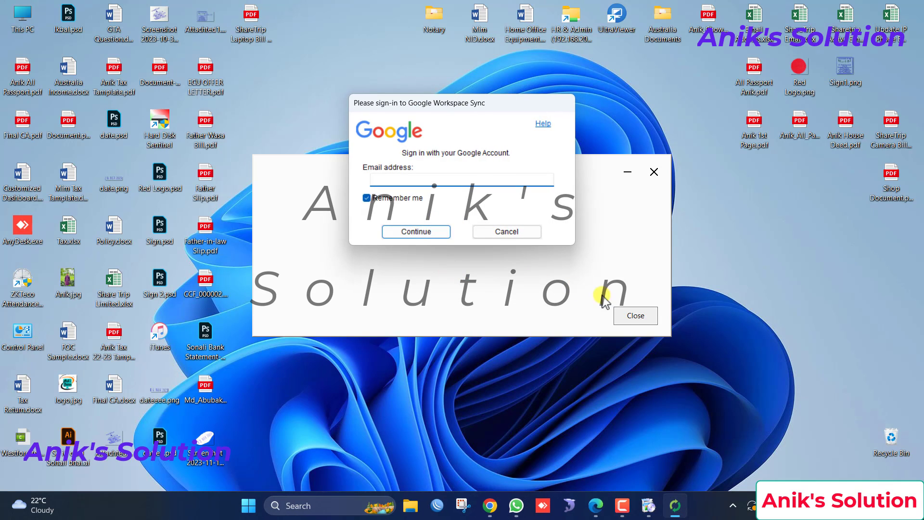
# Close the installer and submit the Workspace e-mail address in the Sync sign-in dialog
pyautogui.click(628, 315)
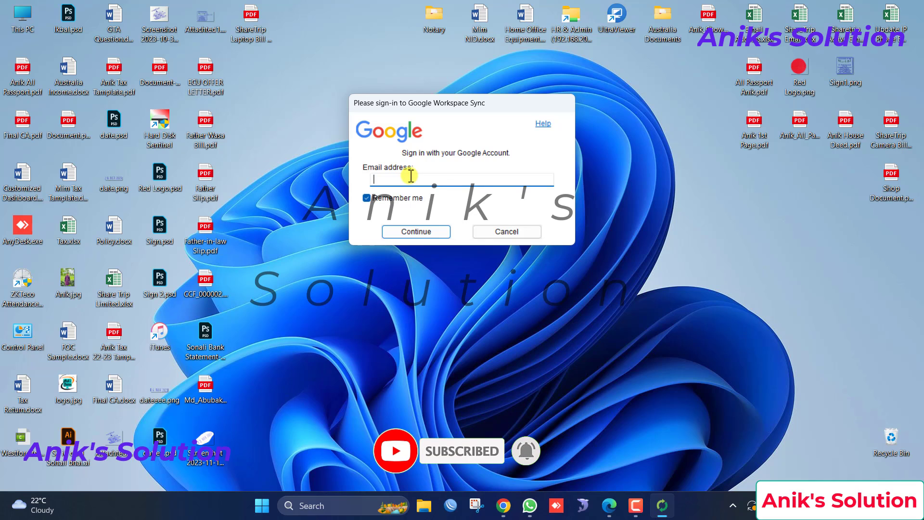
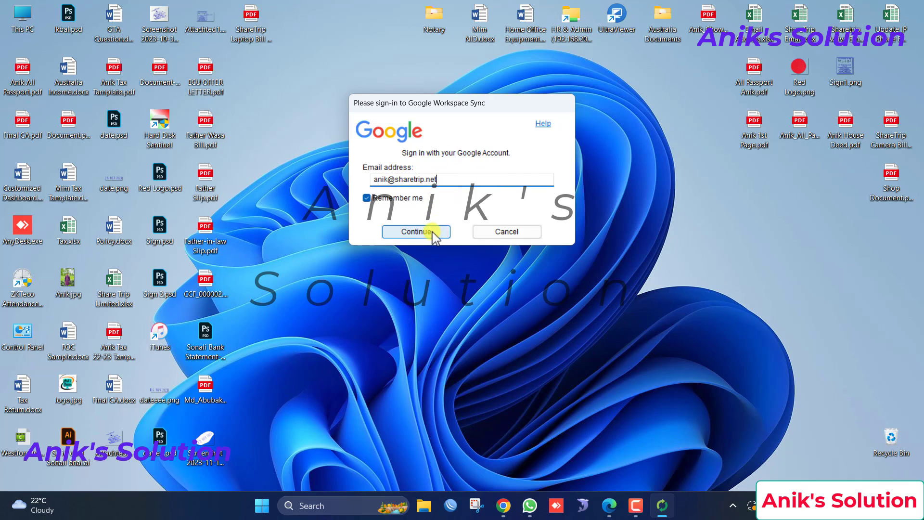
pyautogui.click(433, 231)
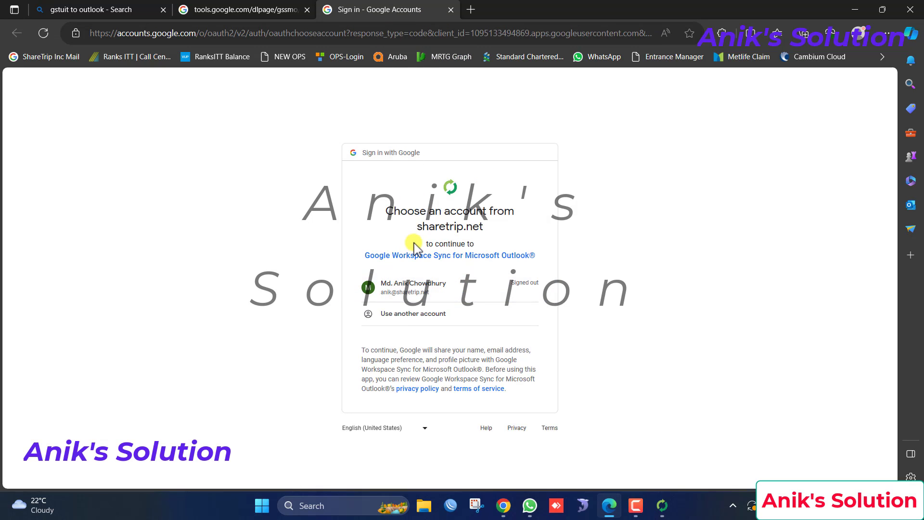
# Choose the Workspace account and sign in with its password
pyautogui.click(416, 294)
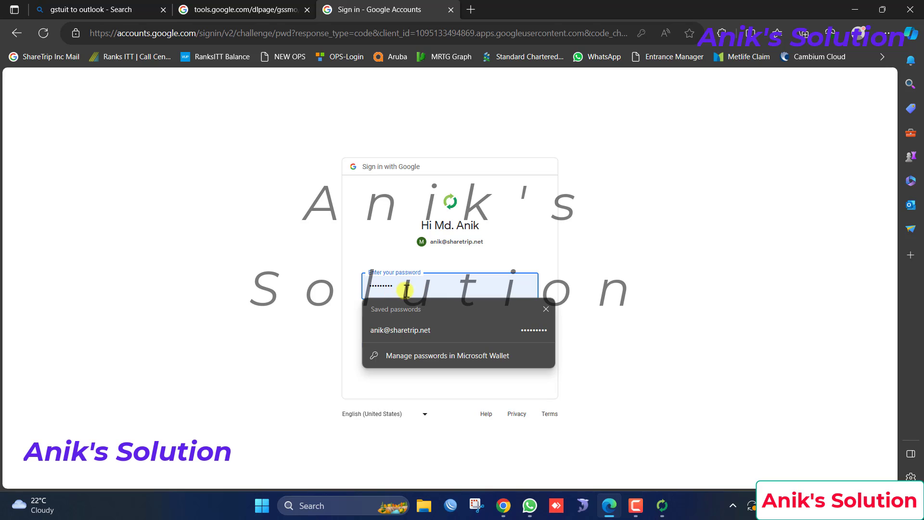
pyautogui.press('BackSpace')
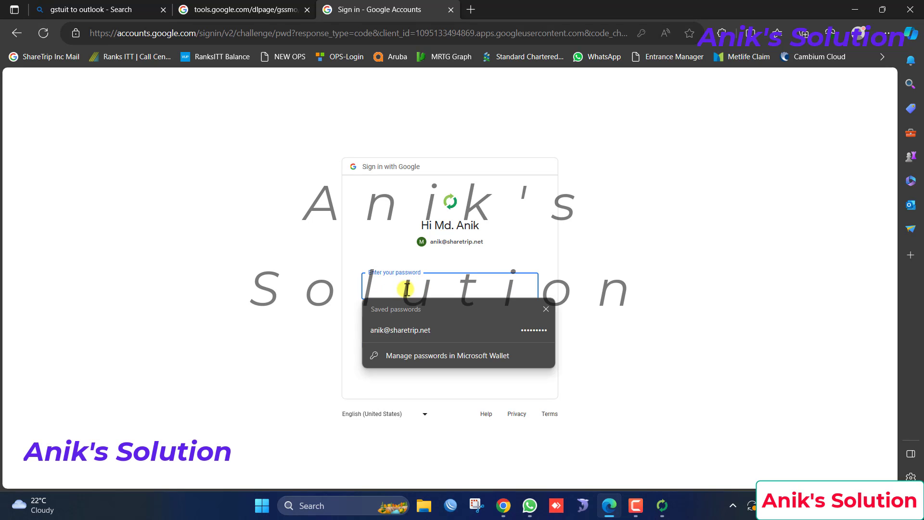
pyautogui.write('•')
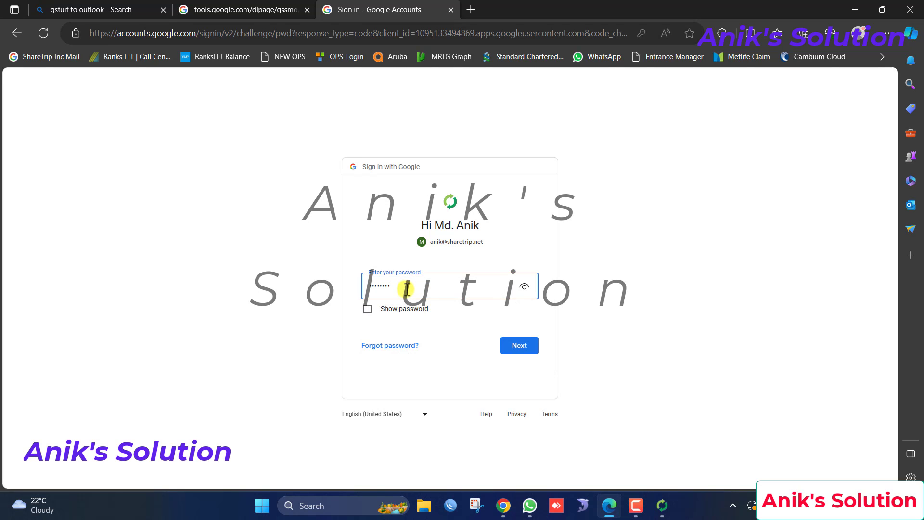
pyautogui.click(520, 350)
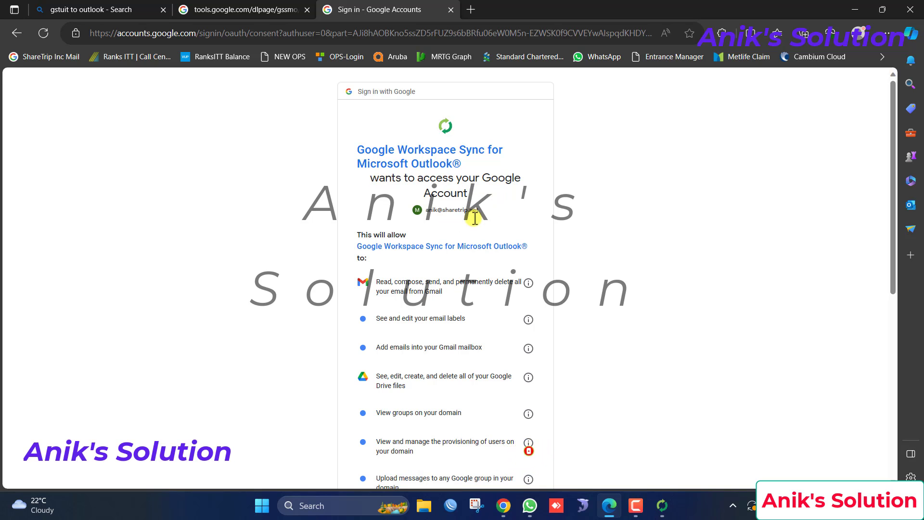
# Allow Google Workspace Sync access to the Google account
pyautogui.scroll(-8, 500, 207)
pyautogui.scroll(-3, 475, 218)
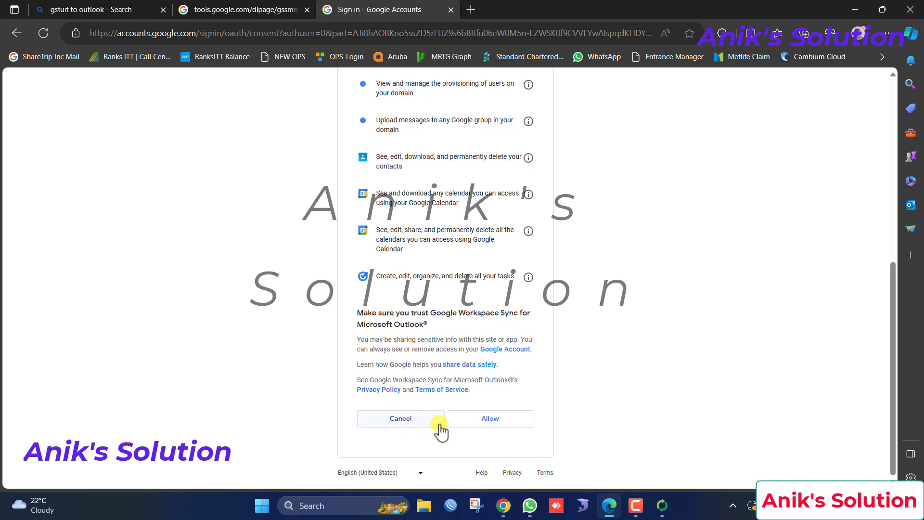
pyautogui.click(478, 421)
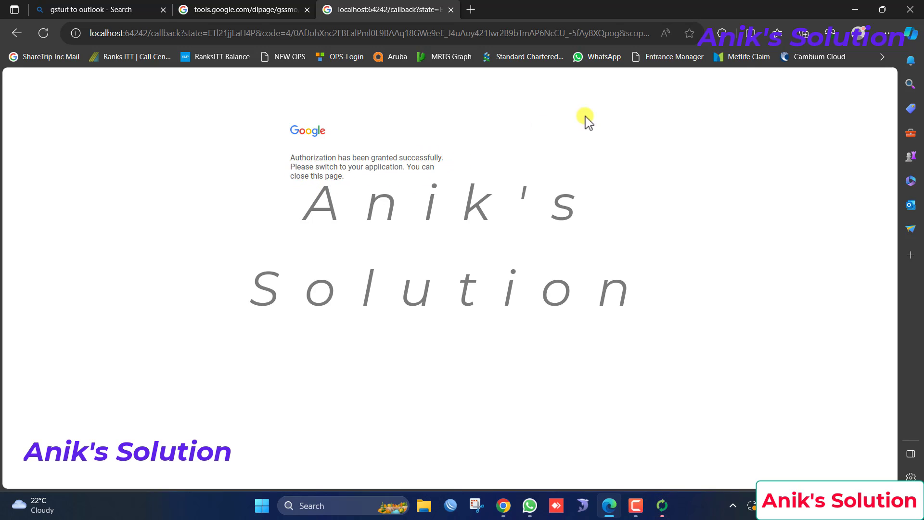
# Create the Google Workspace profile for Outlook and launch Microsoft Outlook
pyautogui.click(852, 9)
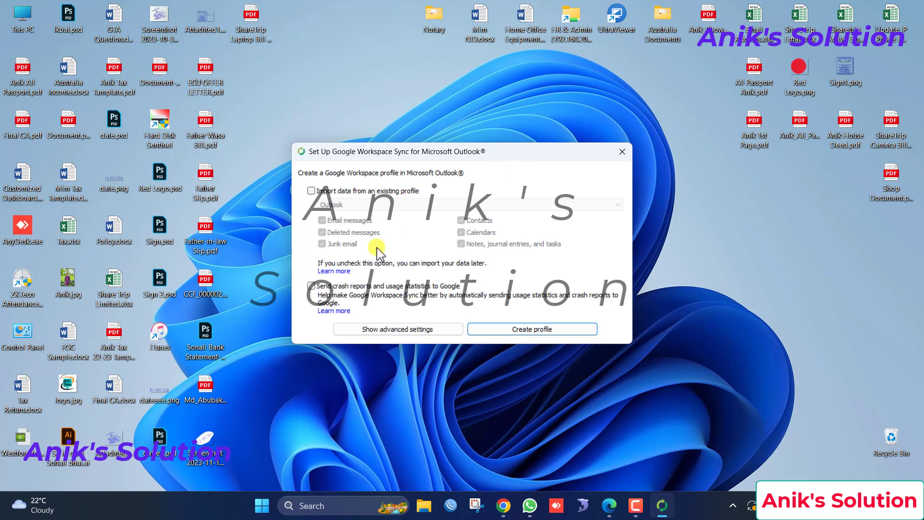
pyautogui.click(522, 329)
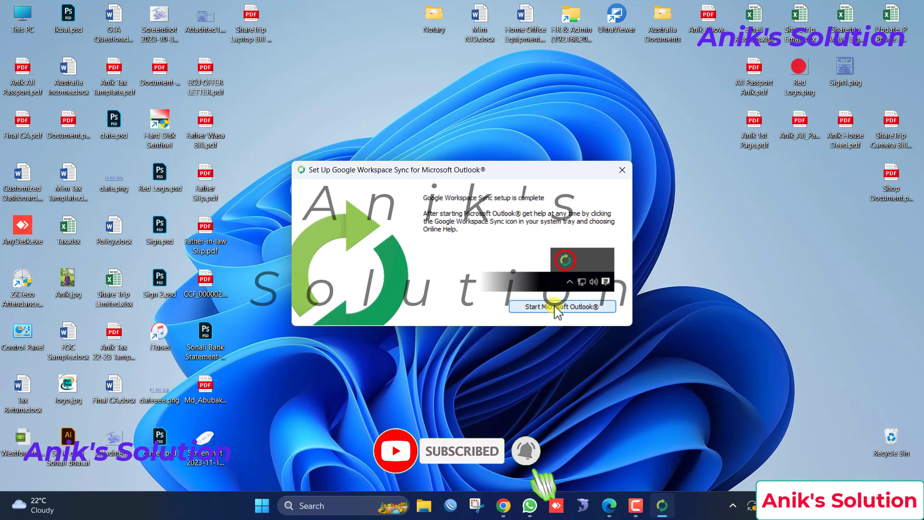
pyautogui.click(556, 306)
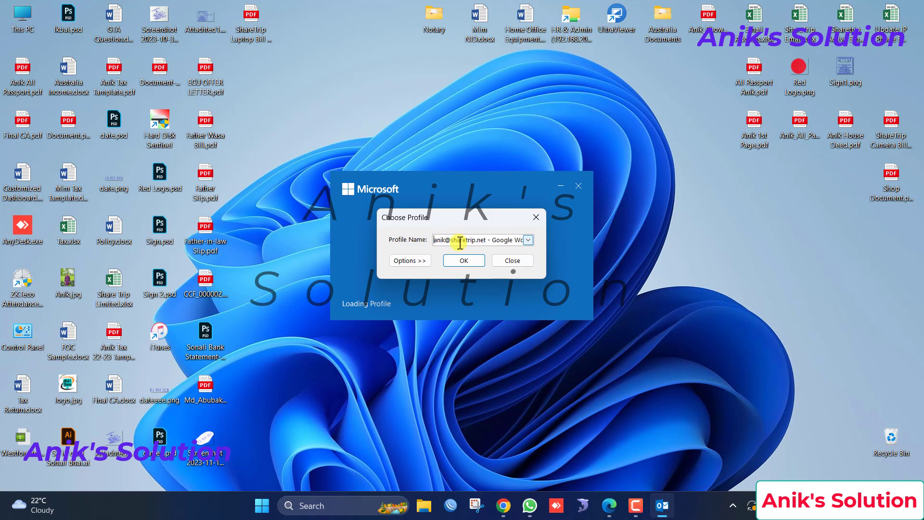
# Confirm the Google Workspace profile in Choose Profile to open Outlook
pyautogui.click(464, 261)
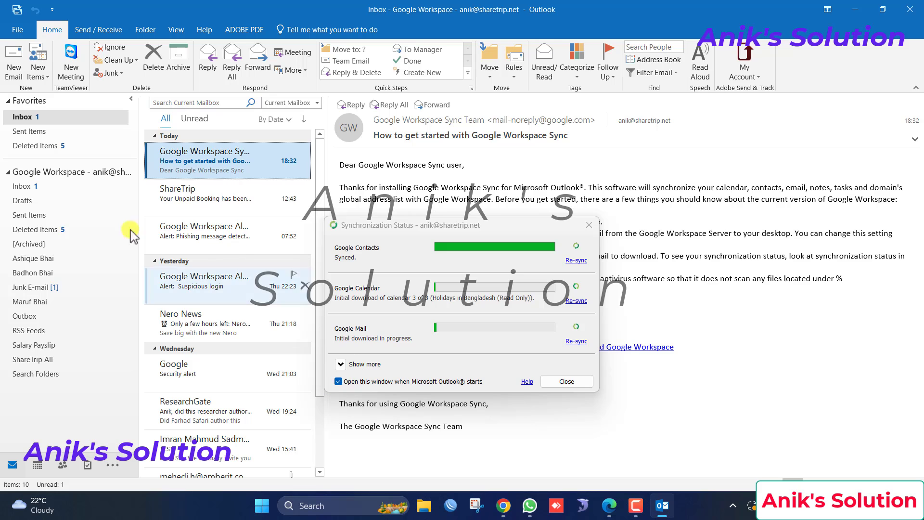
# Open the inbox and read the ShareTrip, phishing, Suspicious login, Nero News, Google Security and ResearchGate messages
pyautogui.click(34, 188)
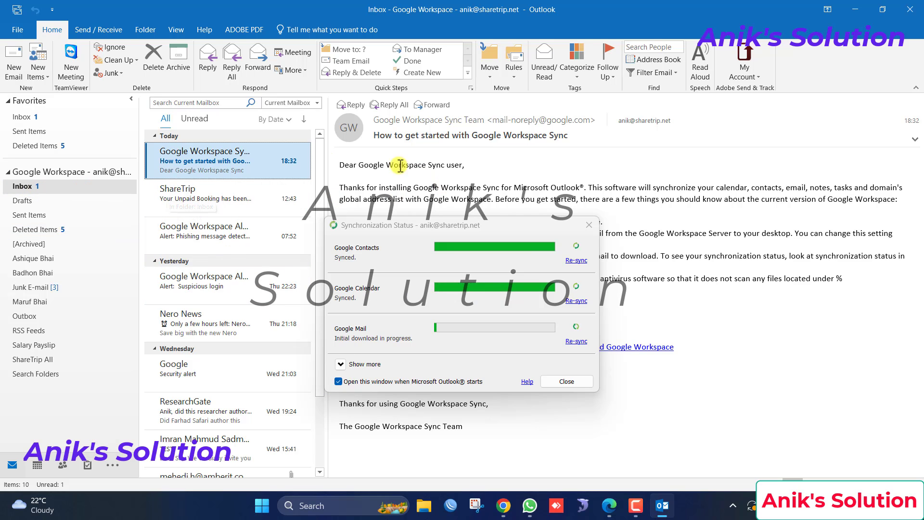
pyautogui.click(215, 195)
pyautogui.click(209, 227)
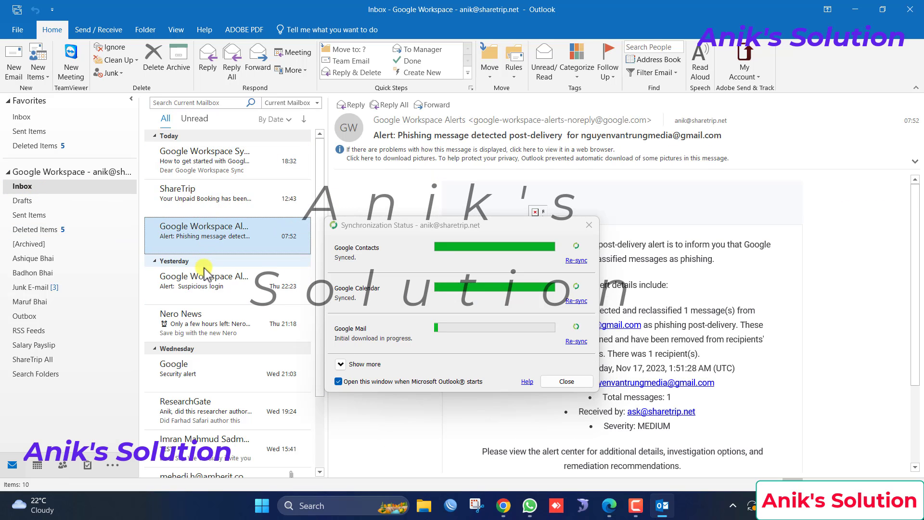
pyautogui.click(208, 286)
pyautogui.click(206, 318)
pyautogui.click(204, 371)
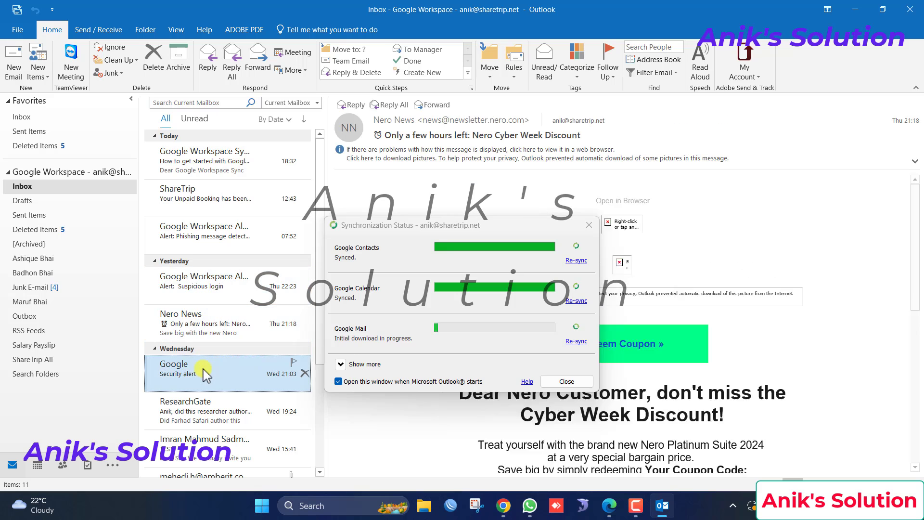
pyautogui.click(205, 407)
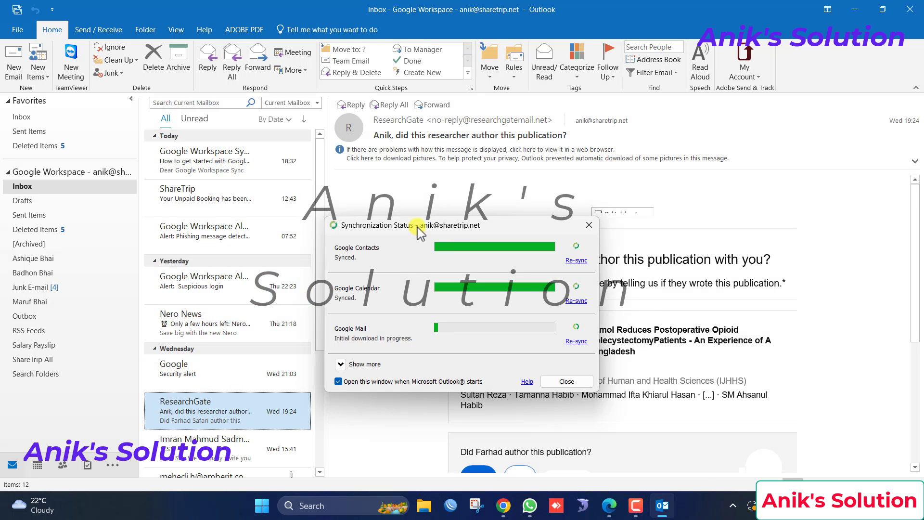
# Move the sync status window down, read older messages, then reopen the Workspace Sync welcome message
pyautogui.moveTo(417, 227); pyautogui.dragTo(530, 489)
pyautogui.scroll(-5, 212, 429)
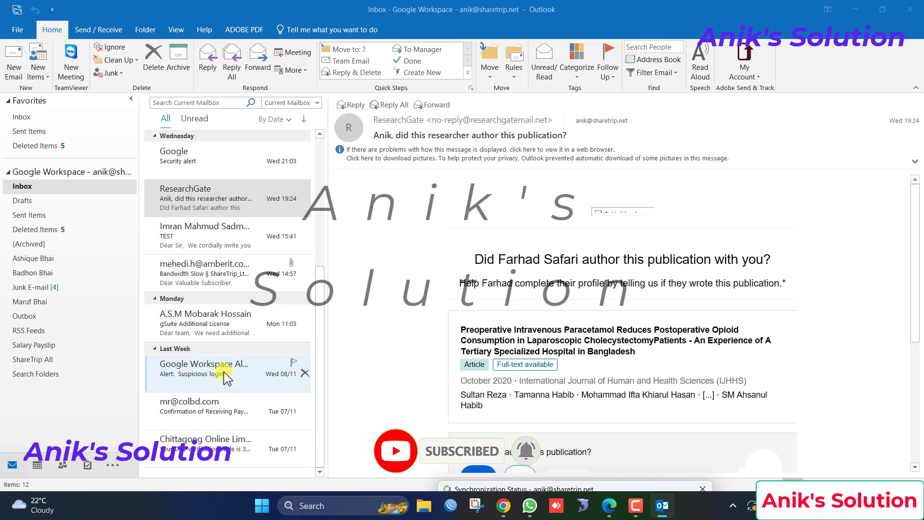
pyautogui.click(200, 369)
pyautogui.click(201, 443)
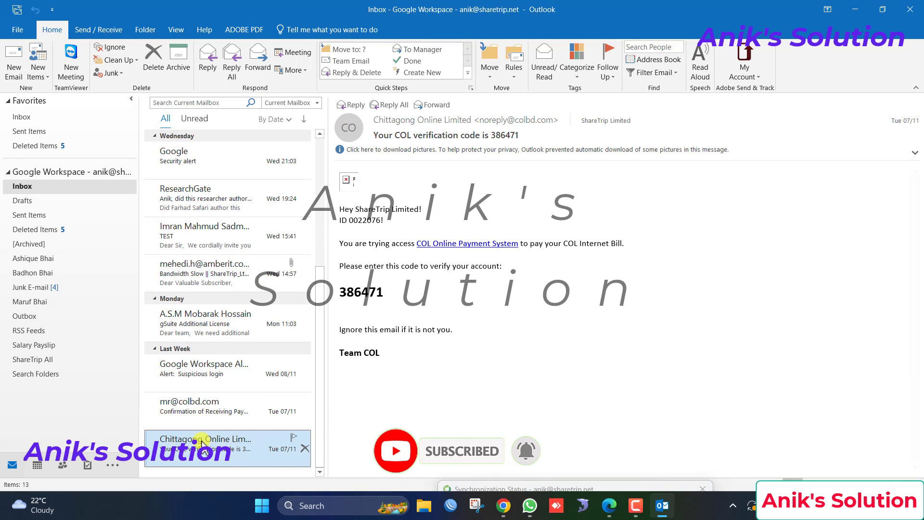
pyautogui.scroll(-2, 202, 433)
pyautogui.click(200, 394)
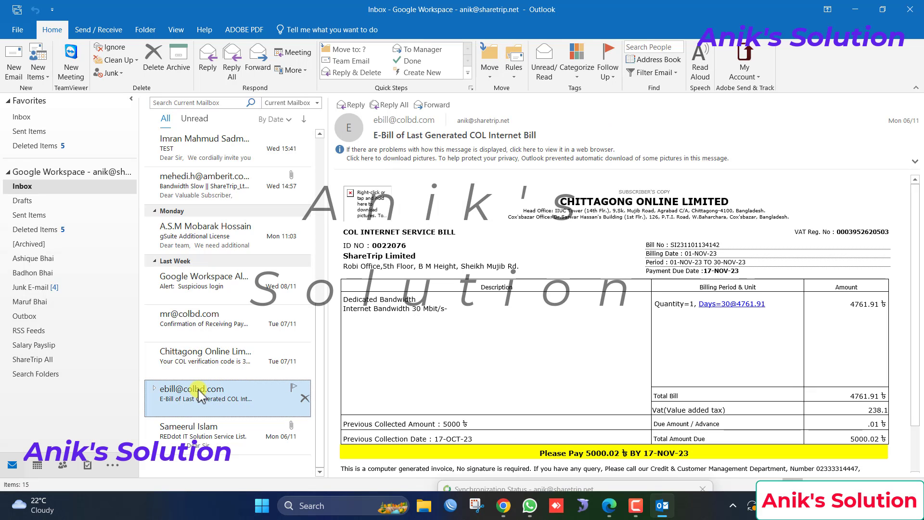
pyautogui.scroll(8, 200, 394)
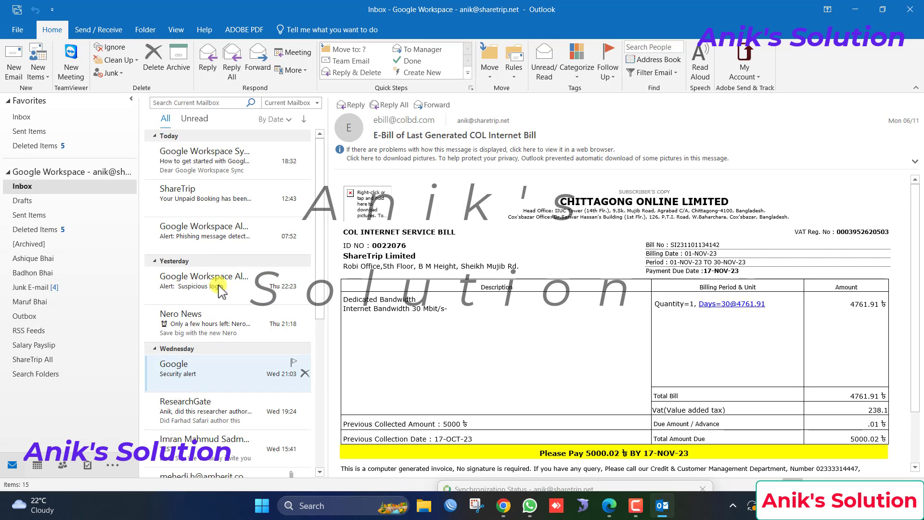
pyautogui.click(202, 164)
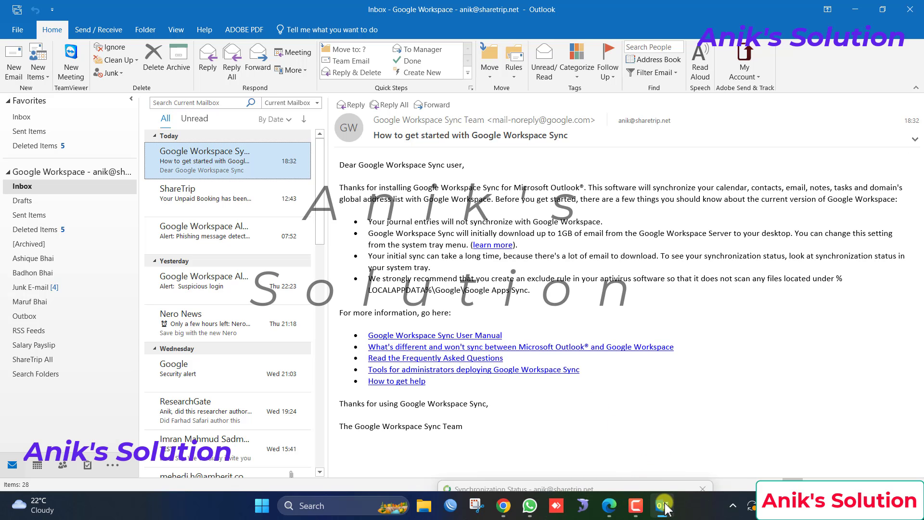
# Bring the Synchronization Status window back into full view from the tray, then minimize Outlook
pyautogui.click(734, 505)
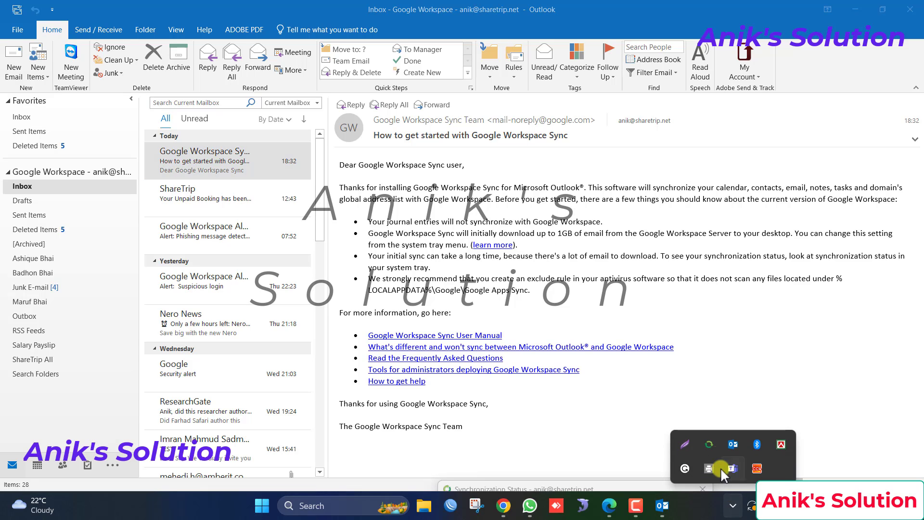
pyautogui.click(711, 446)
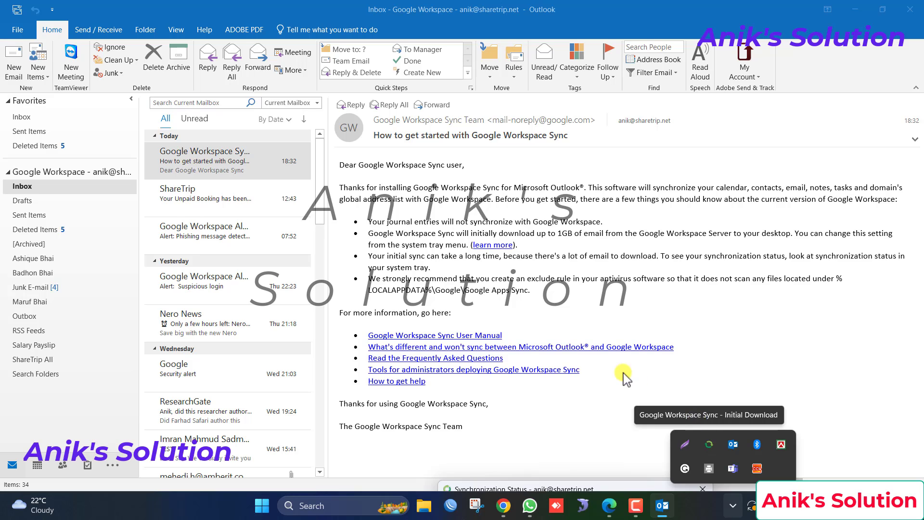
pyautogui.click(604, 467)
pyautogui.moveTo(608, 490); pyautogui.dragTo(501, 105)
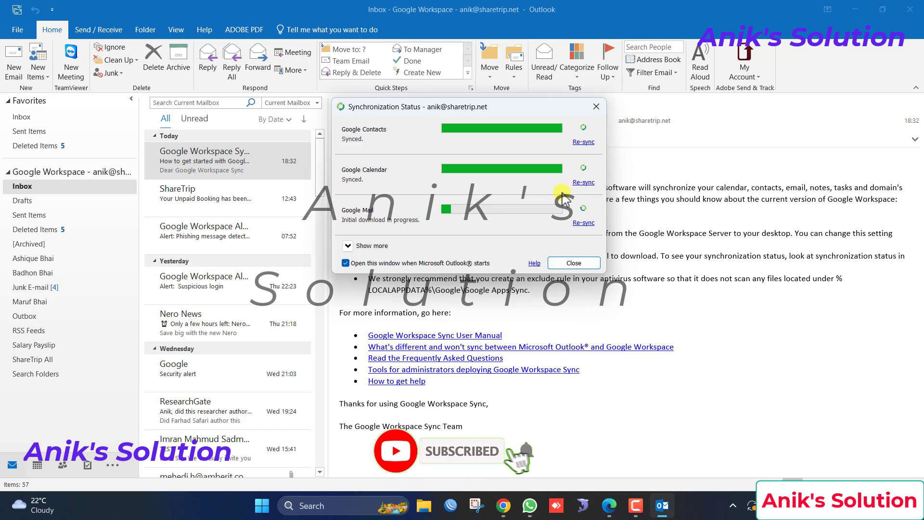
pyautogui.click(853, 7)
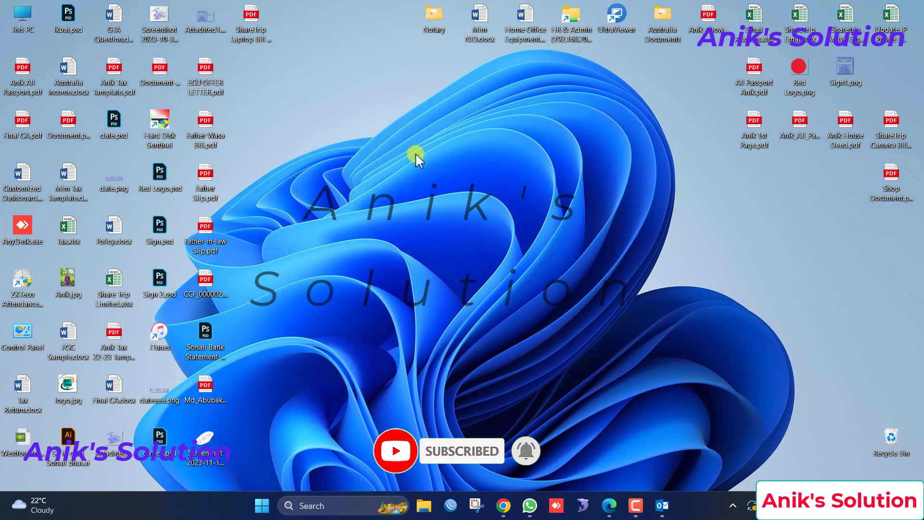